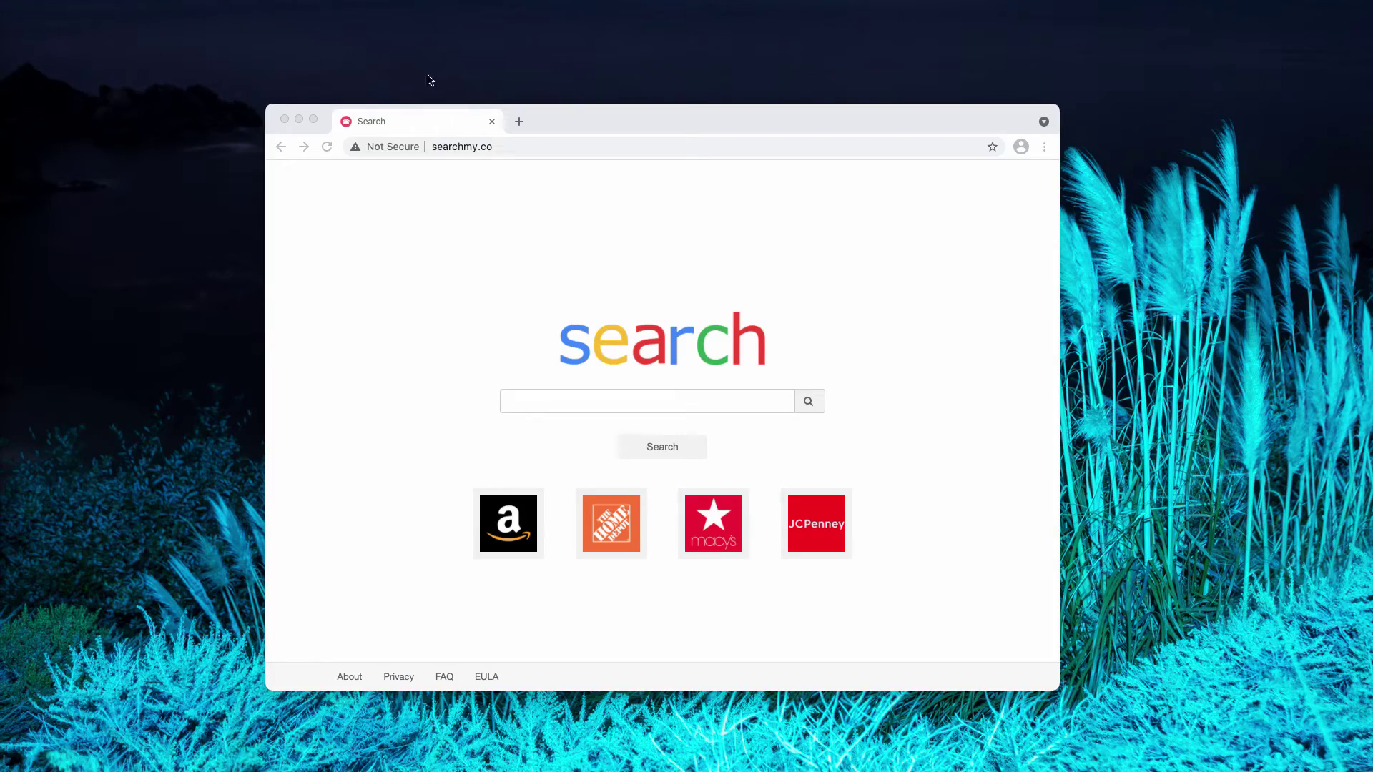
Check the searchmy.co address, then search 'virus' from its search box
left_click_drag(555, 116, 565, 131)
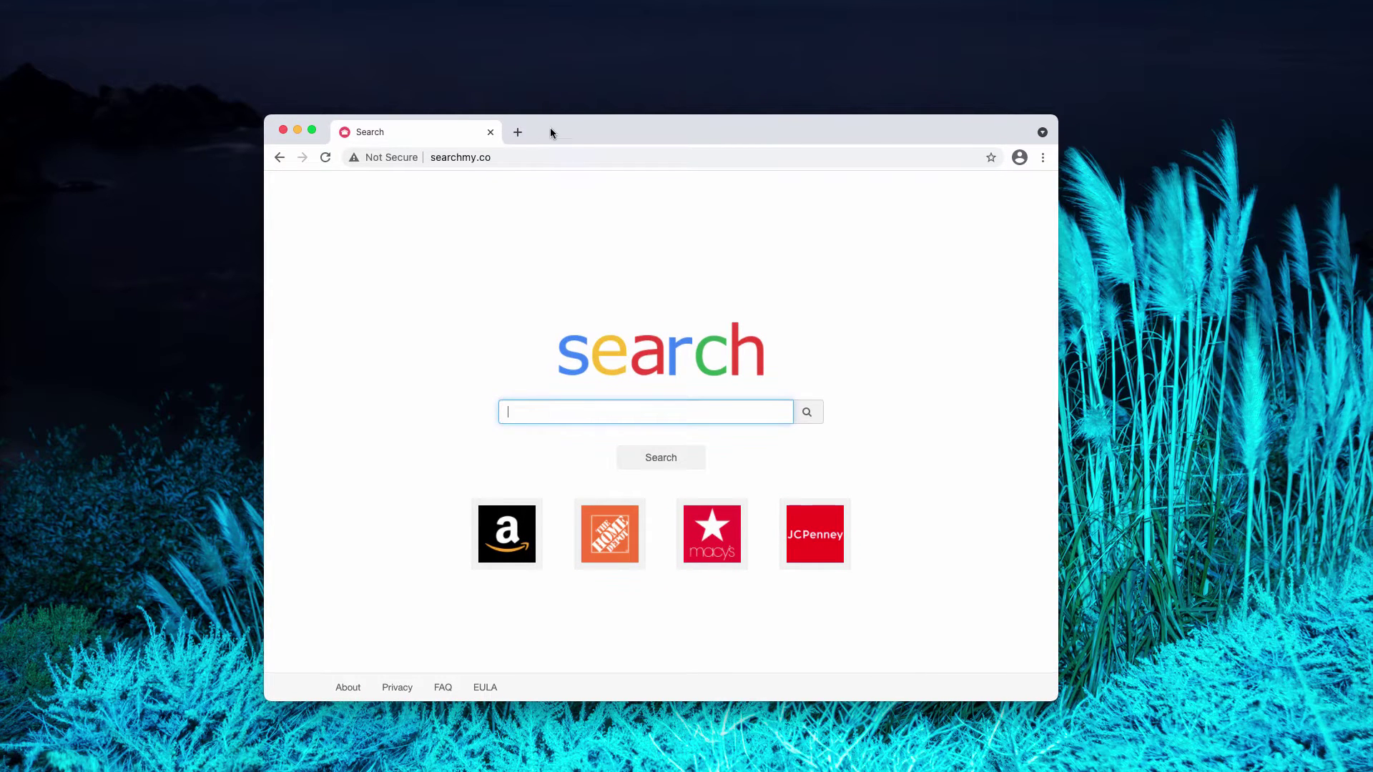
left_click(517, 160)
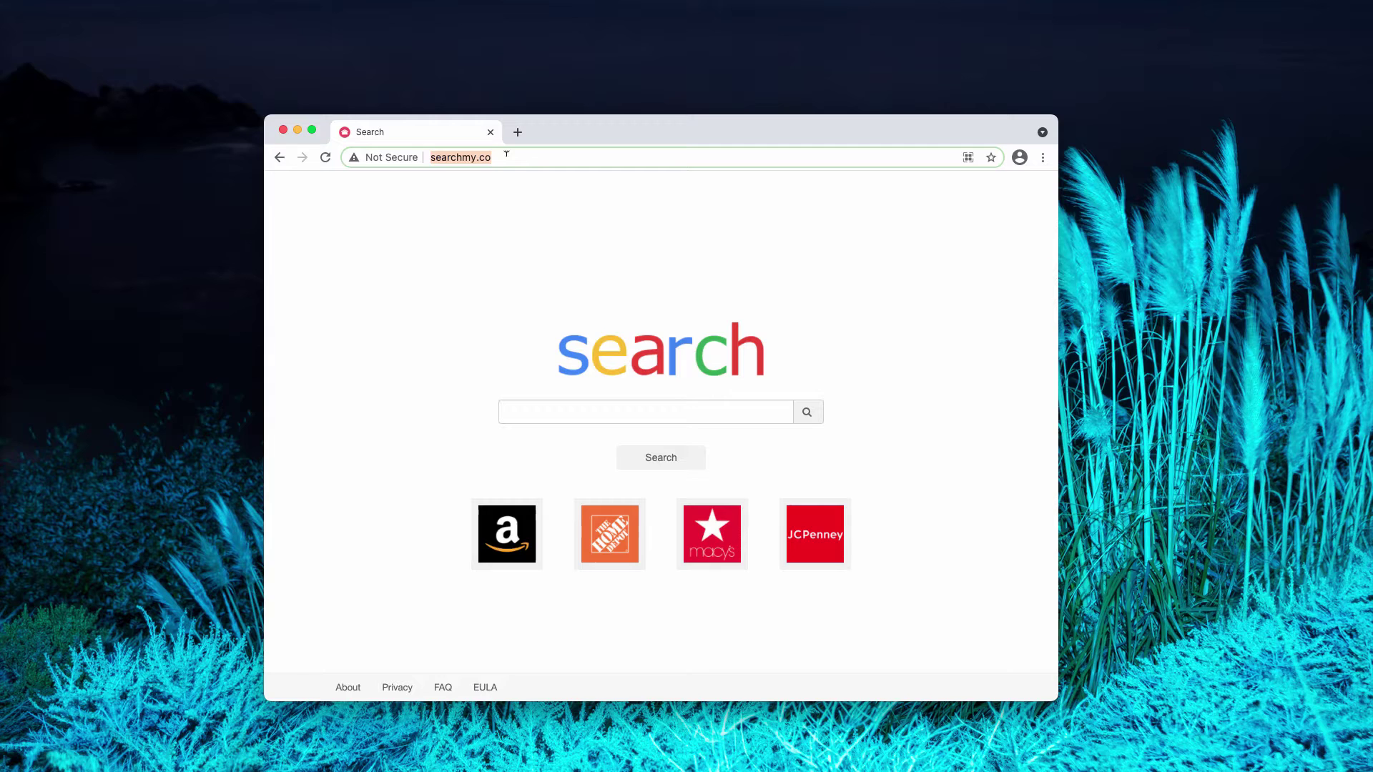
key("Right")
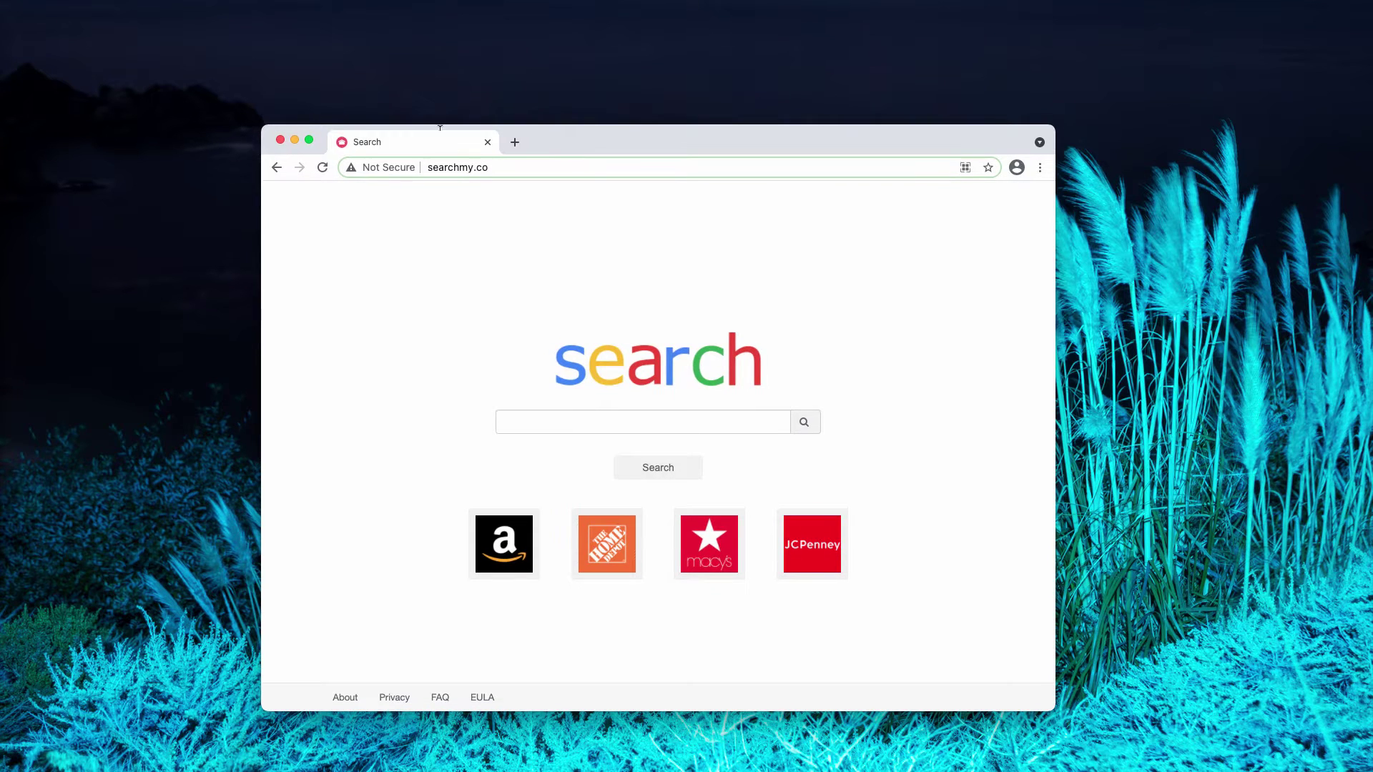
left_click(659, 422)
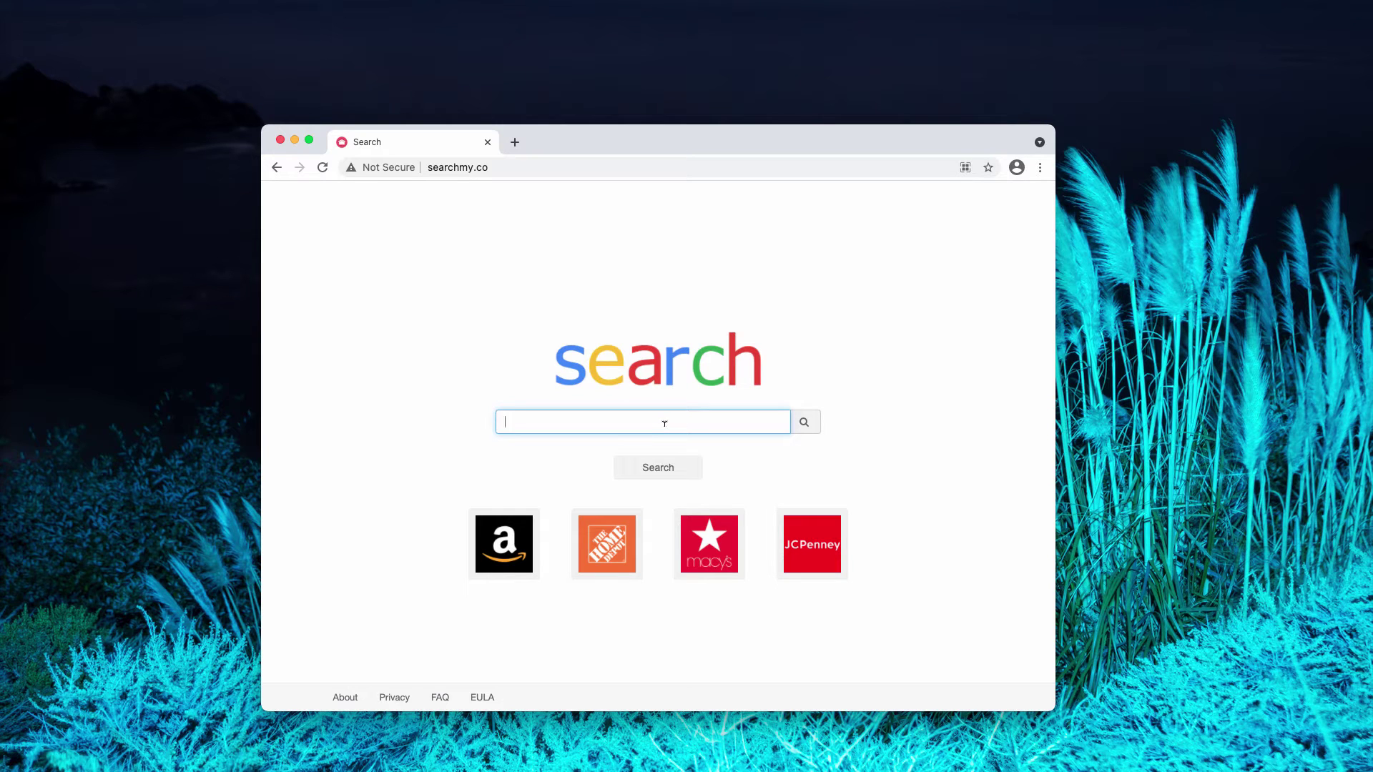
type("virus")
key("Return")
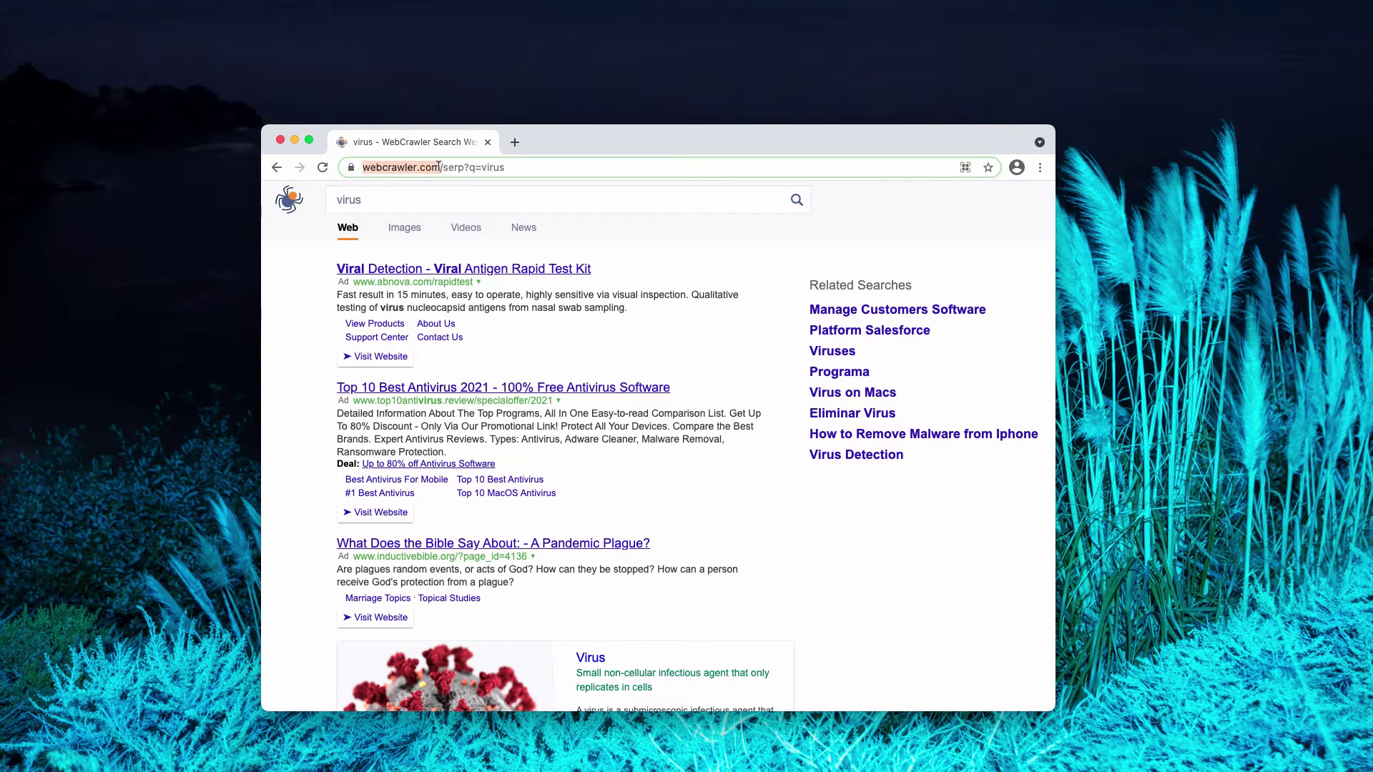
Confirm the results come from webcrawler.com and return to searchmy.co after the 'car' search
left_click_drag(362, 168, 501, 168)
left_click(276, 167)
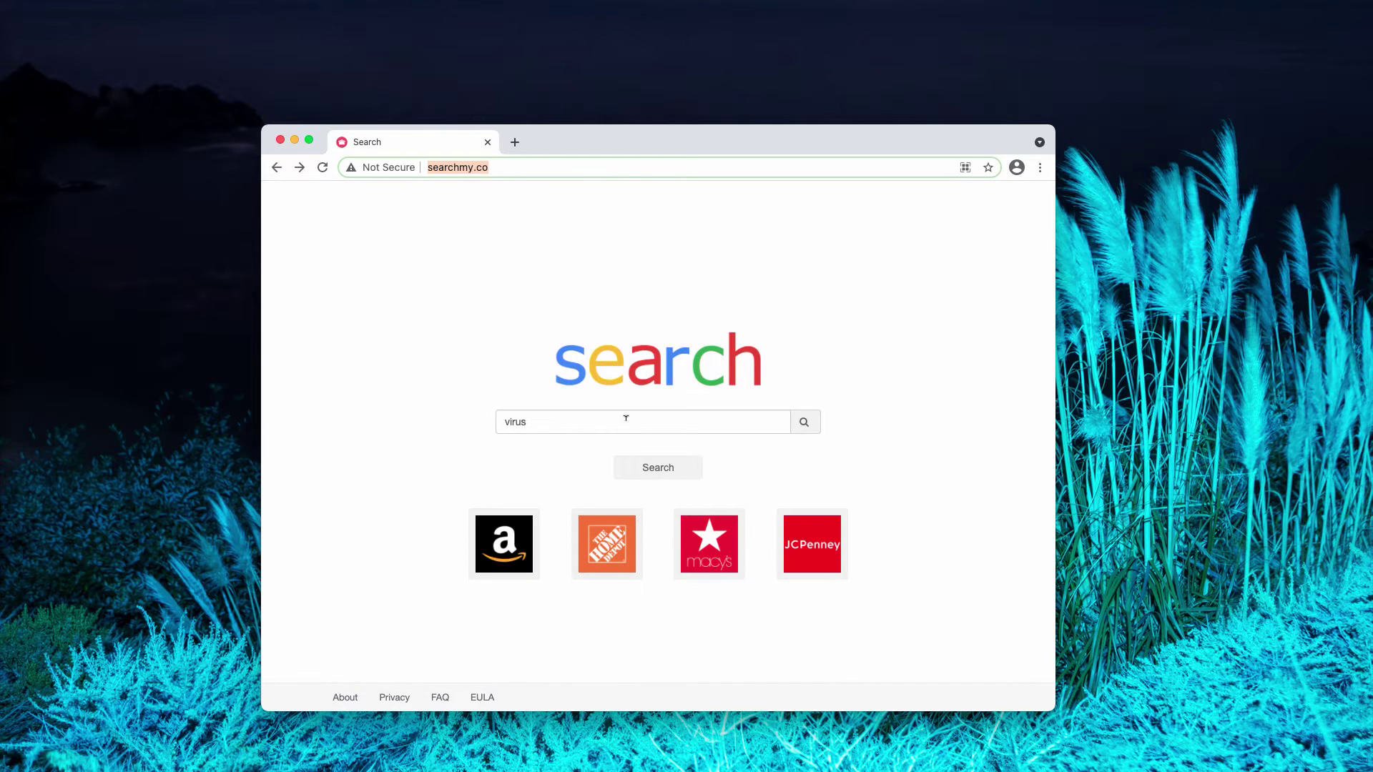
type("c")
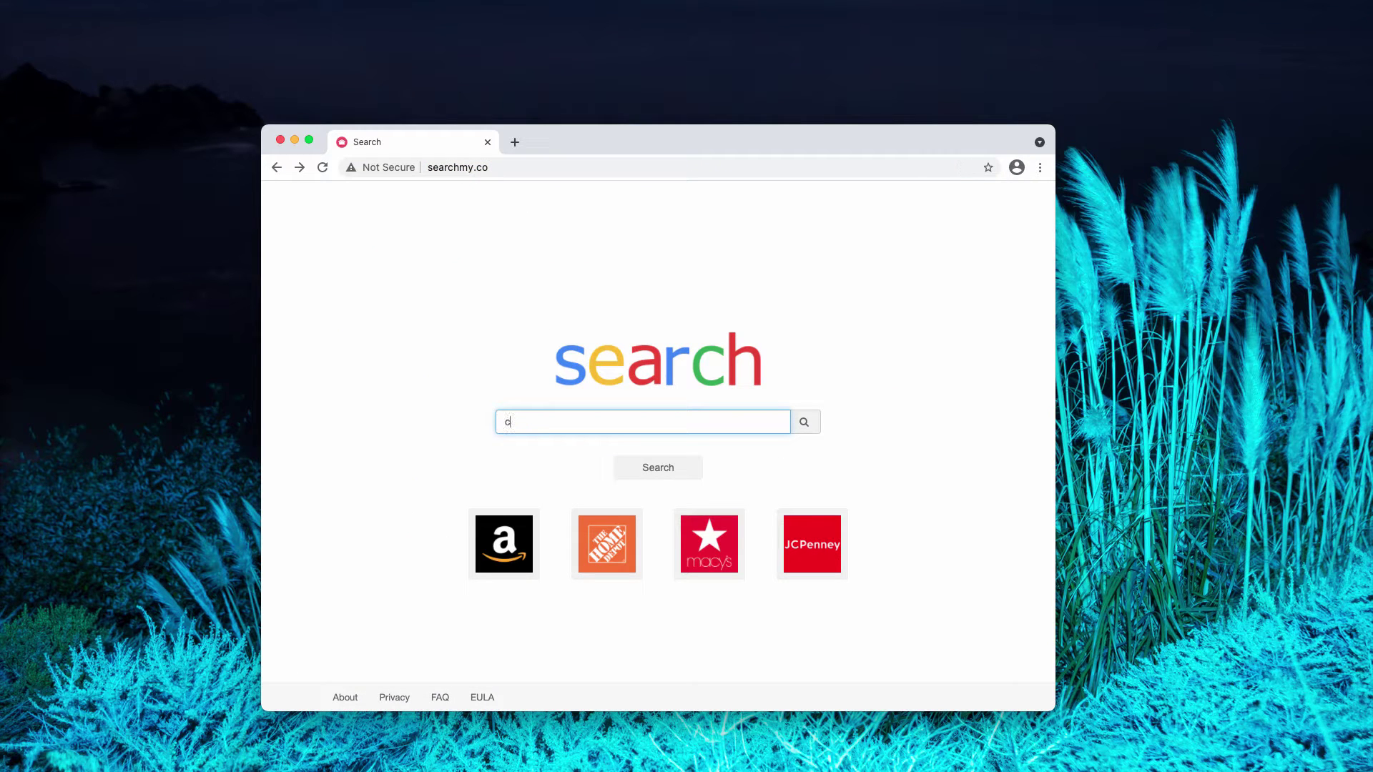
type("ar")
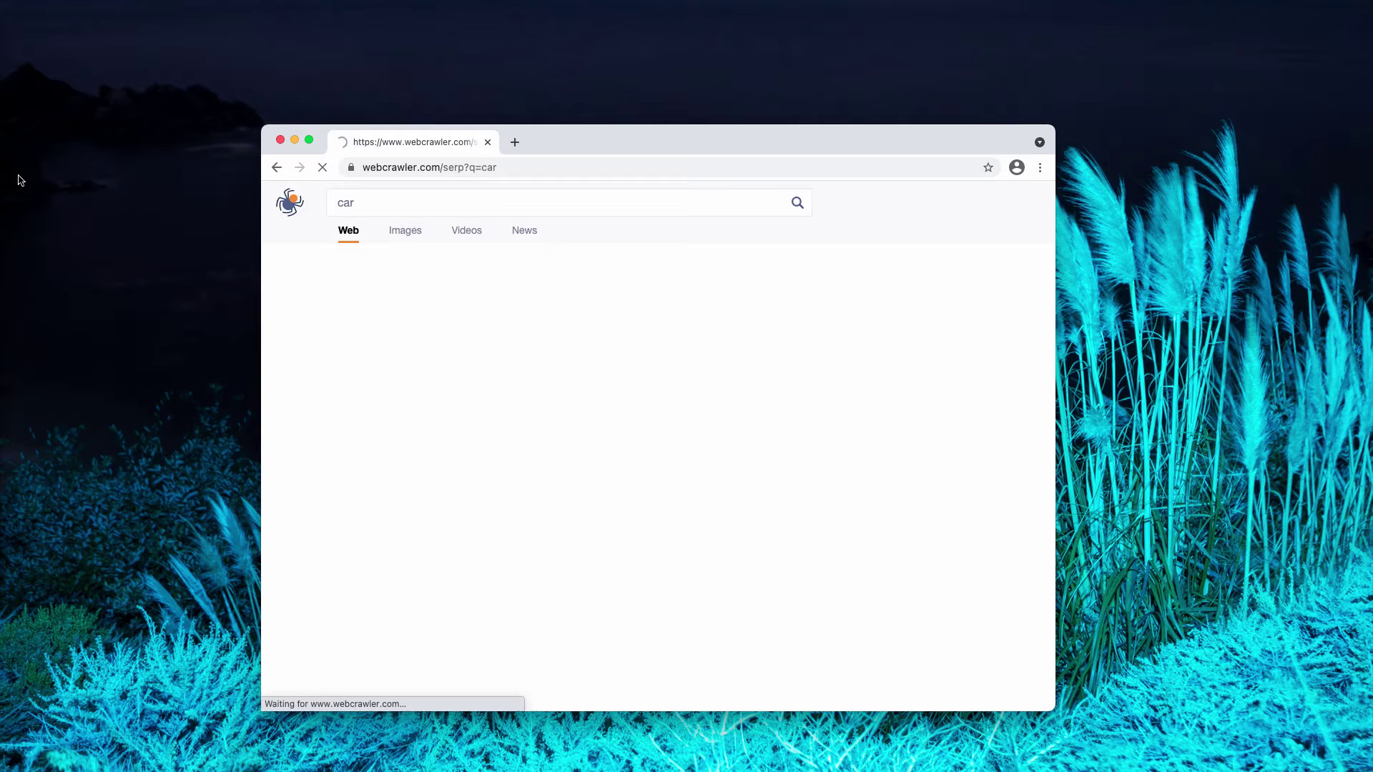
left_click(277, 168)
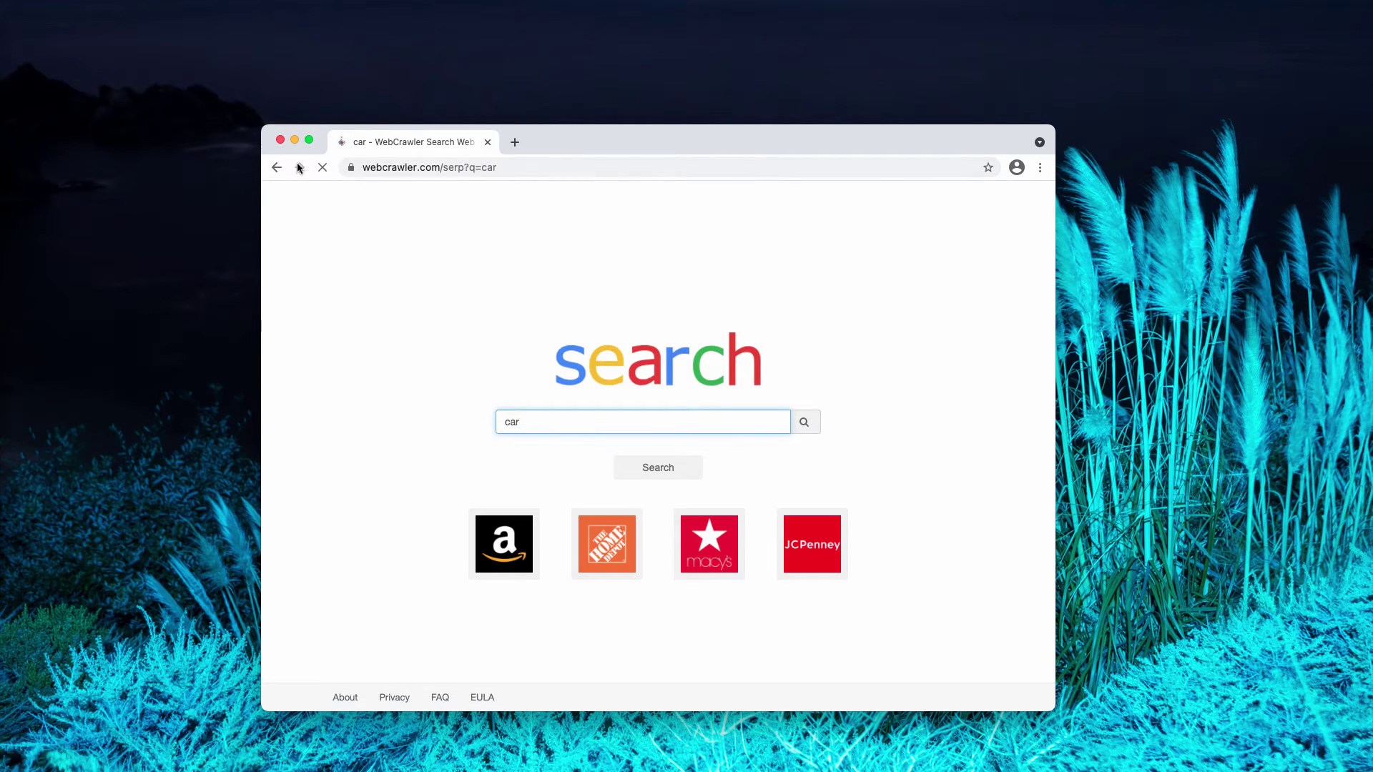
left_click(276, 168)
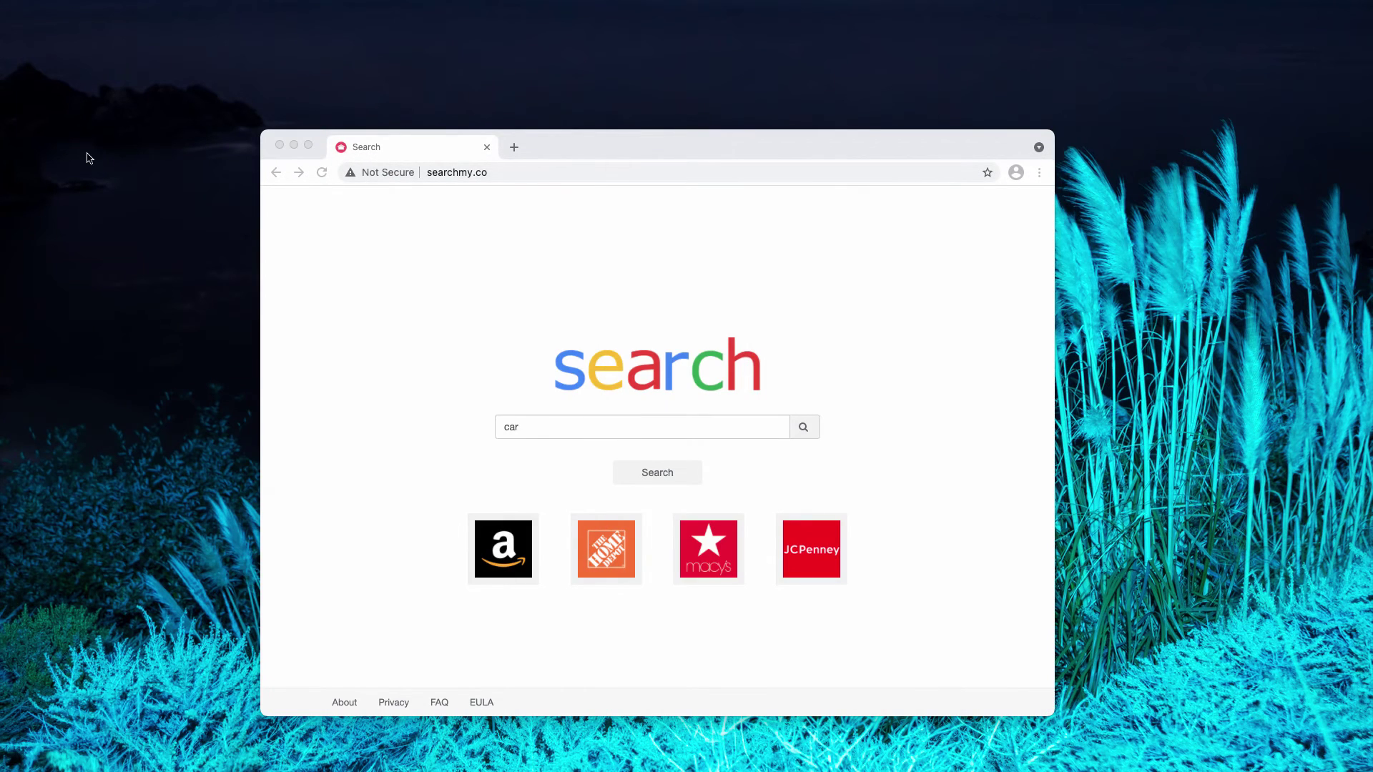
left_click(855, 141)
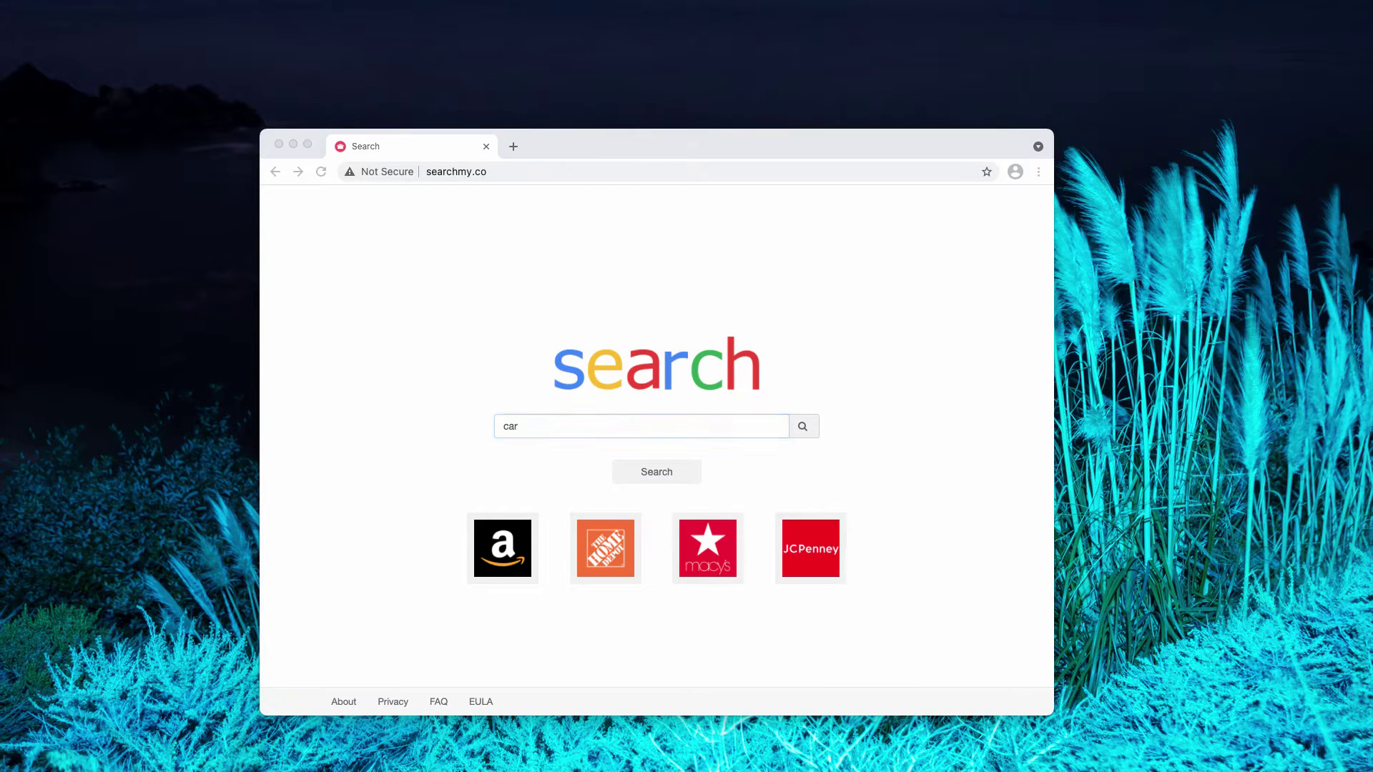
left_click(392, 405)
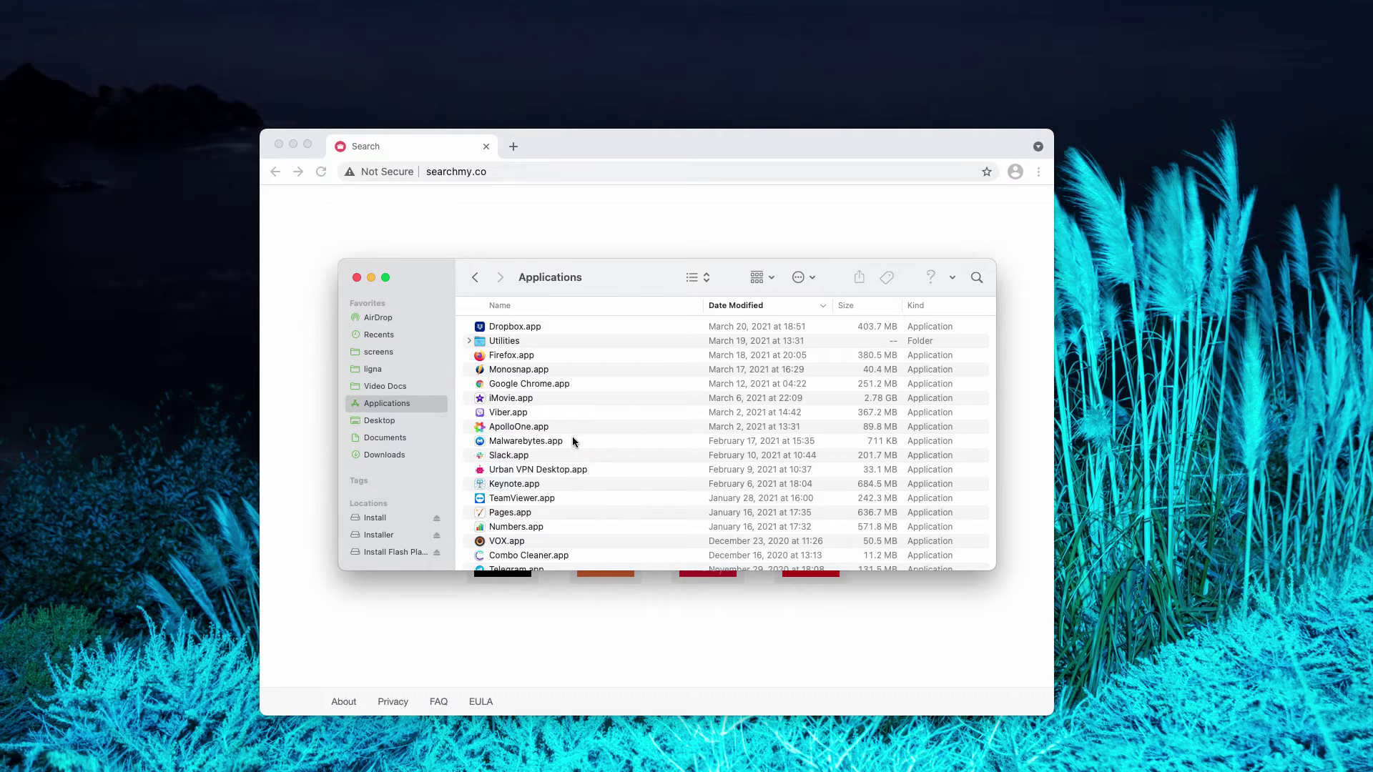
scroll(571, 435, "down", 5)
scroll(550, 437, "down", 5)
scroll(558, 482, "down", 5)
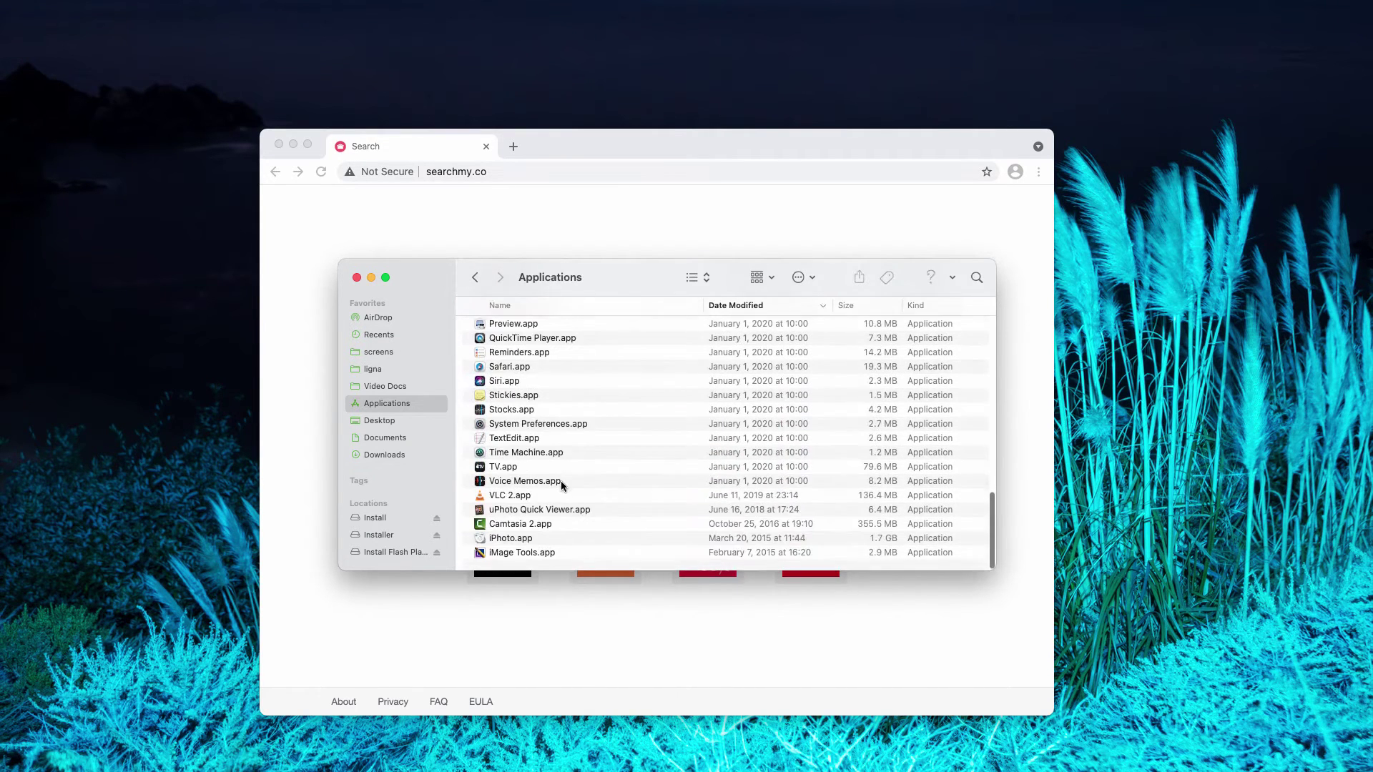
scroll(575, 490, "up", 2)
scroll(575, 490, "up", 3)
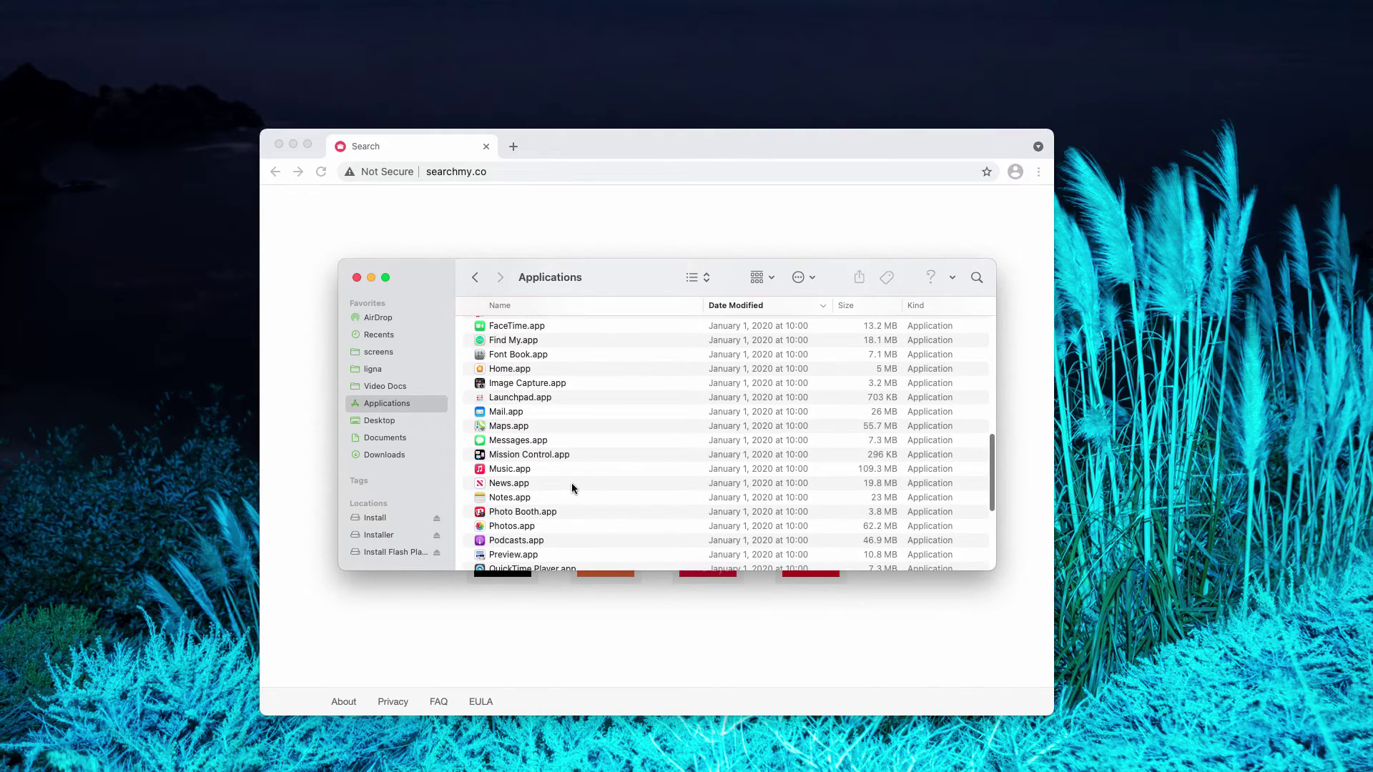
scroll(575, 490, "up", 3)
scroll(536, 451, "up", 3)
scroll(501, 399, "up", 2)
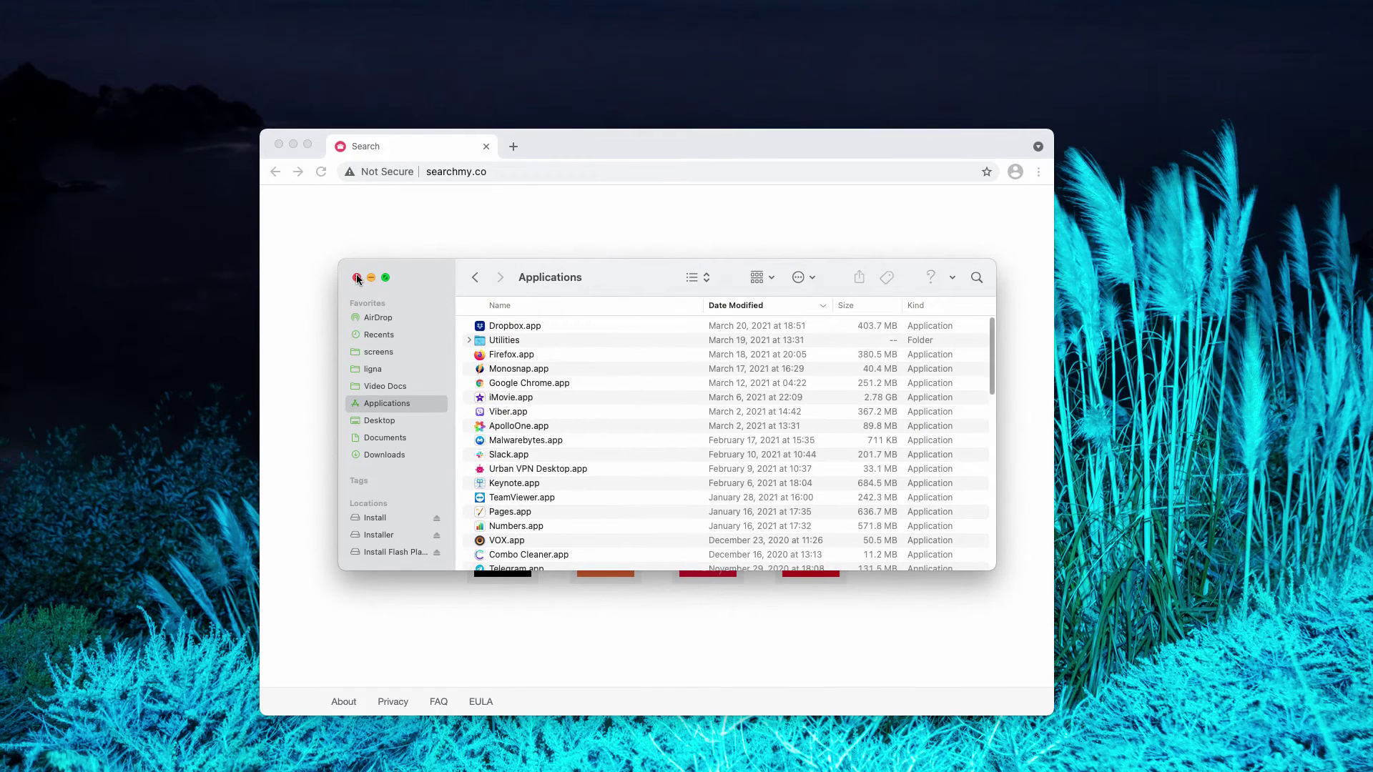
left_click(357, 277)
left_click(1039, 172)
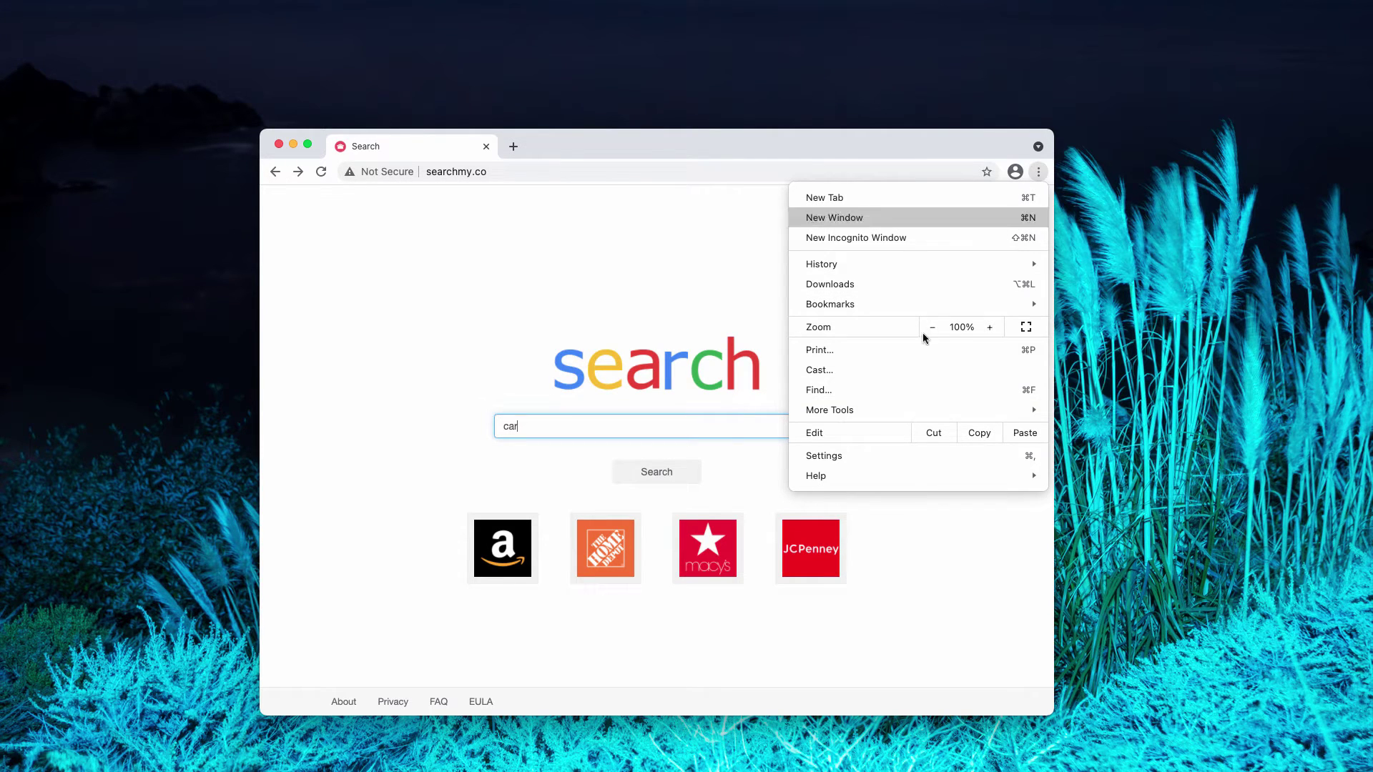
mouse_move(829, 410)
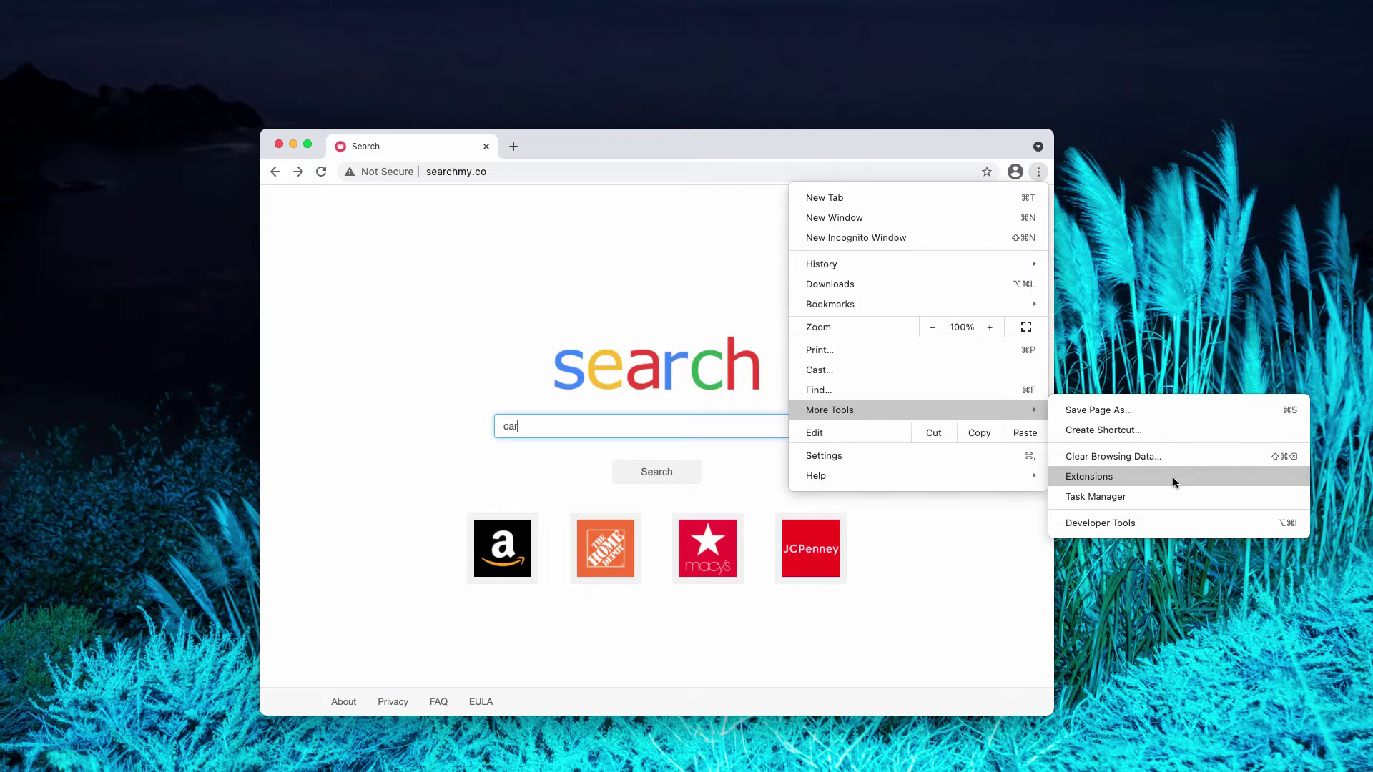
left_click(1175, 484)
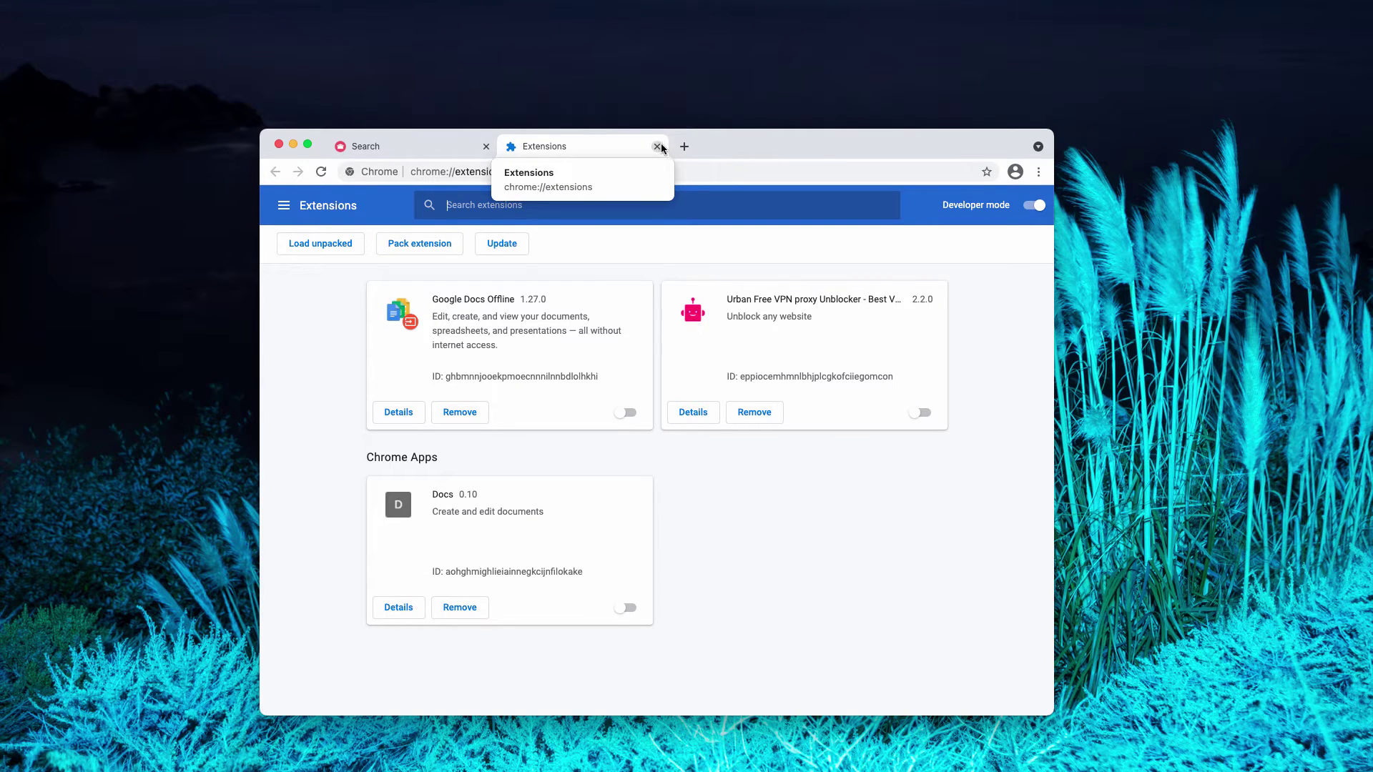
left_click(660, 147)
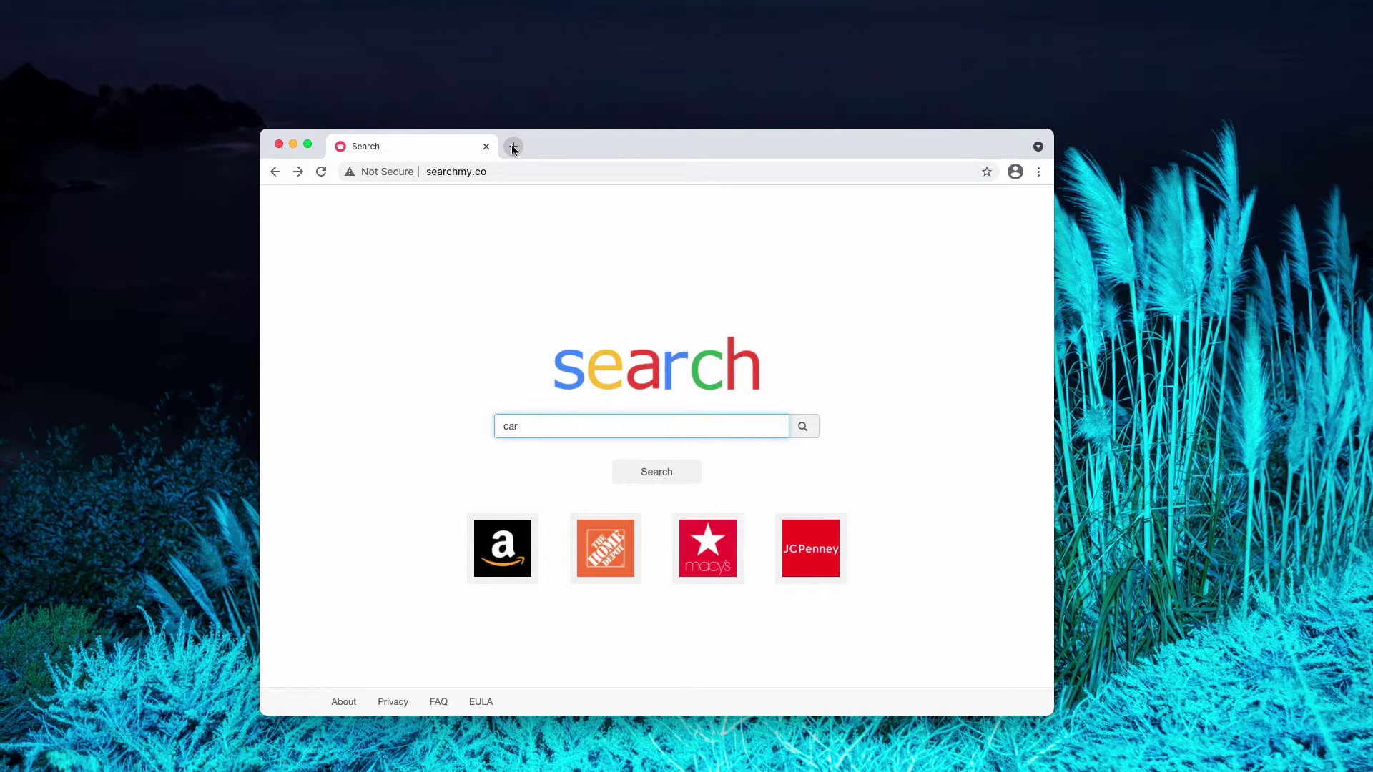
Load combocleaner.com in a new Chrome tab, then switch to the Combo Cleaner scan
left_click(513, 146)
type("combocleaner.com")
key("Return")
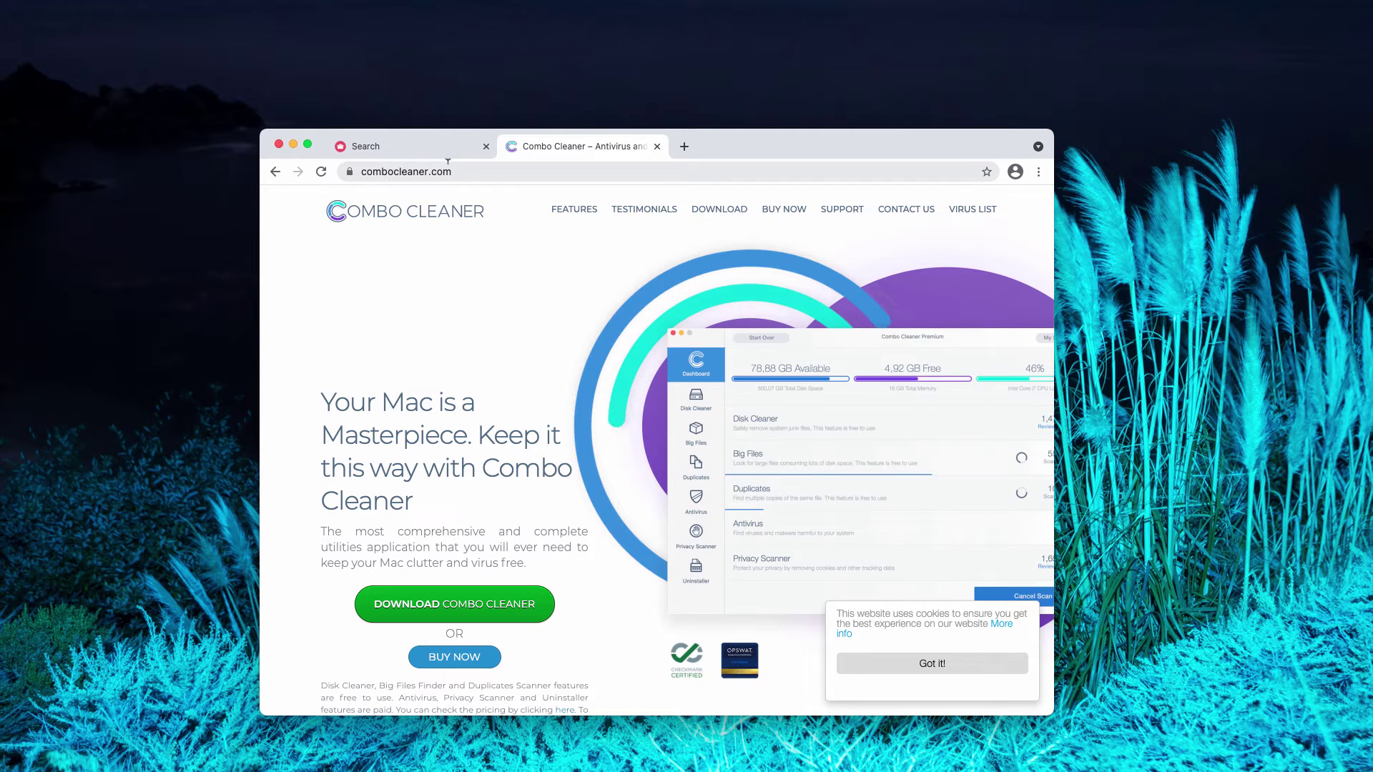
left_click(397, 171)
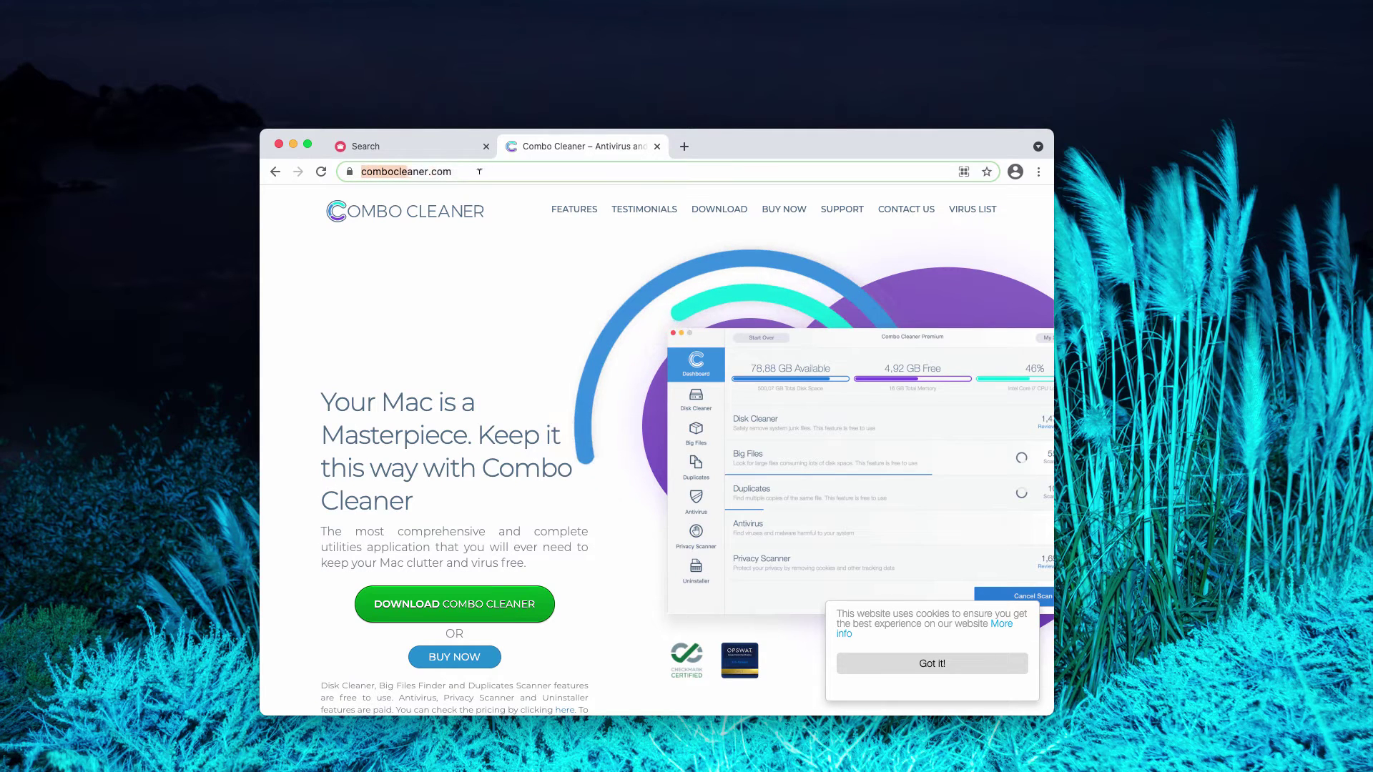
key("super+Tab")
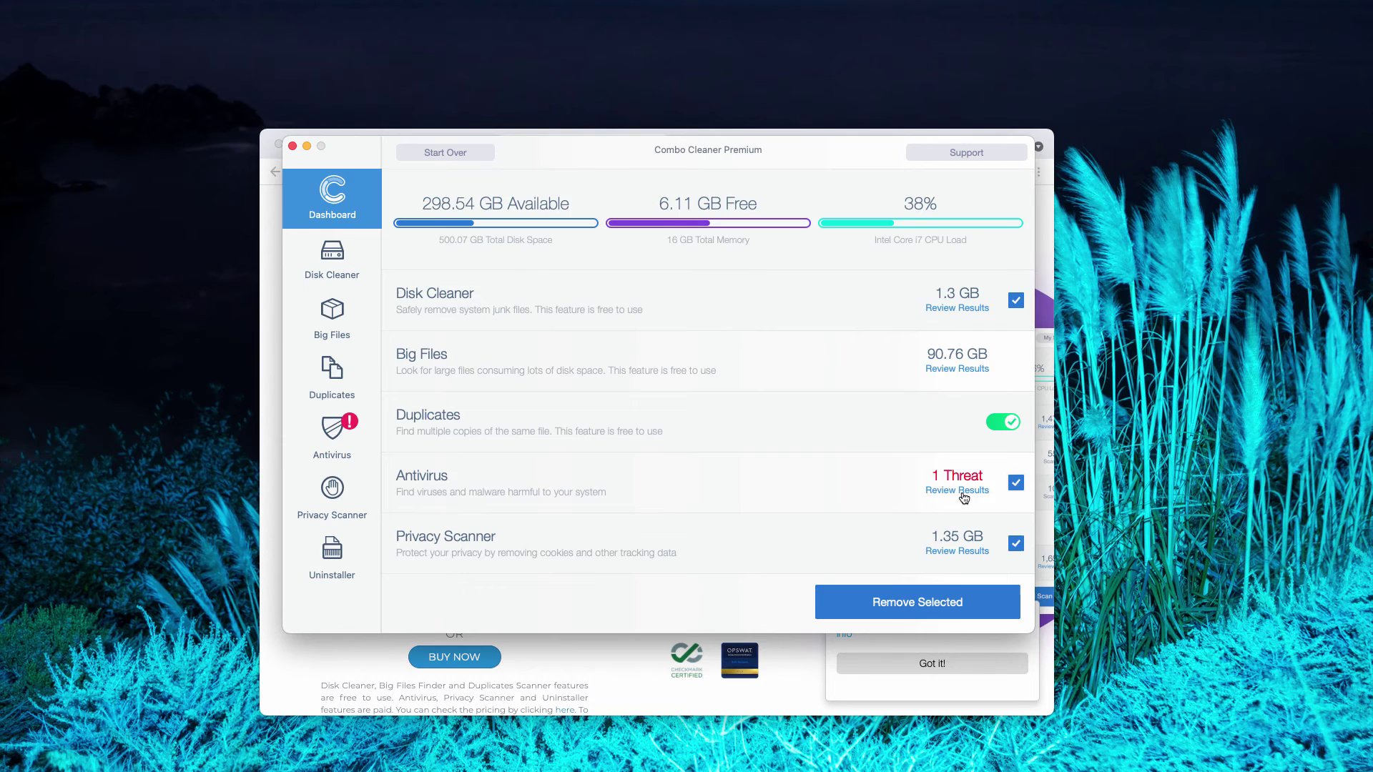
Show the Antivirus results listing Adware.MAC.Bundlore.EJL, 480 KB, in Downloads
left_click(960, 491)
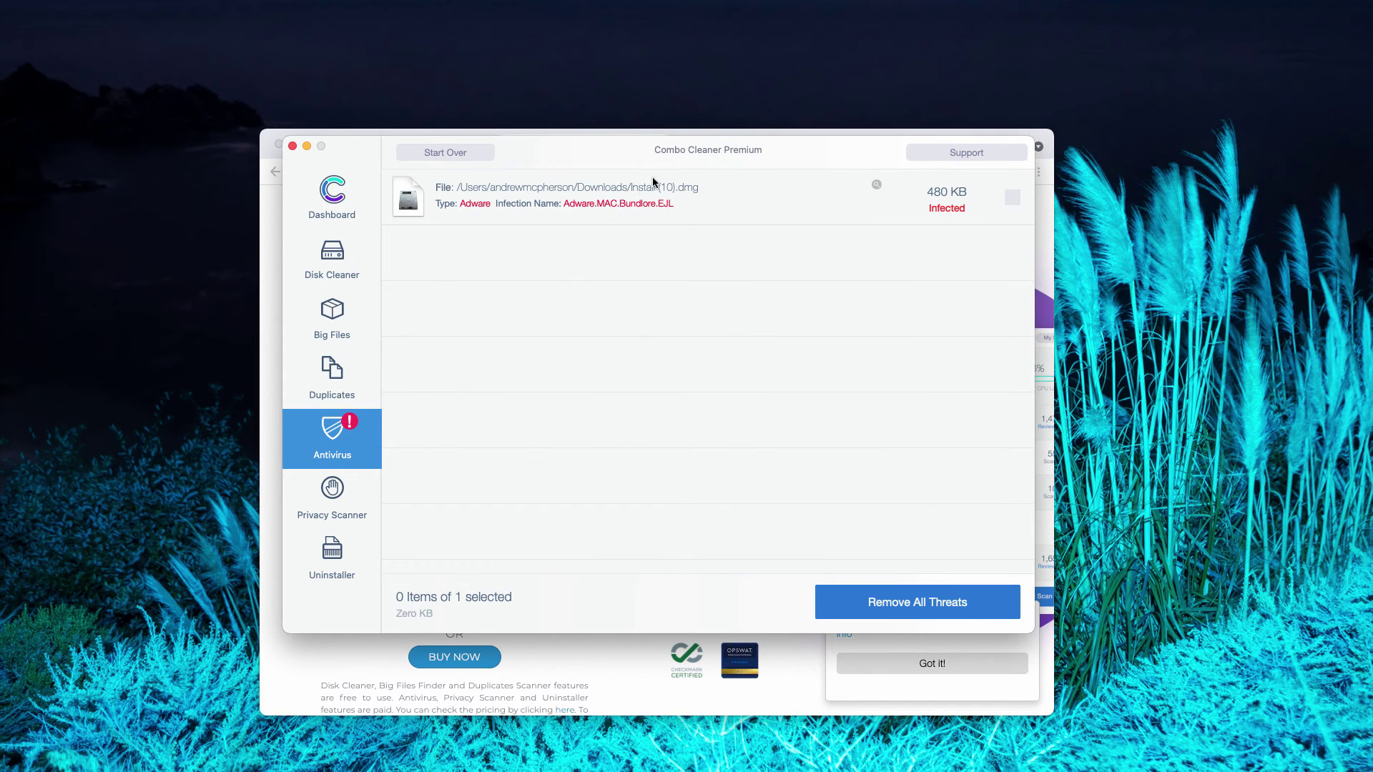
mouse_move(709, 201)
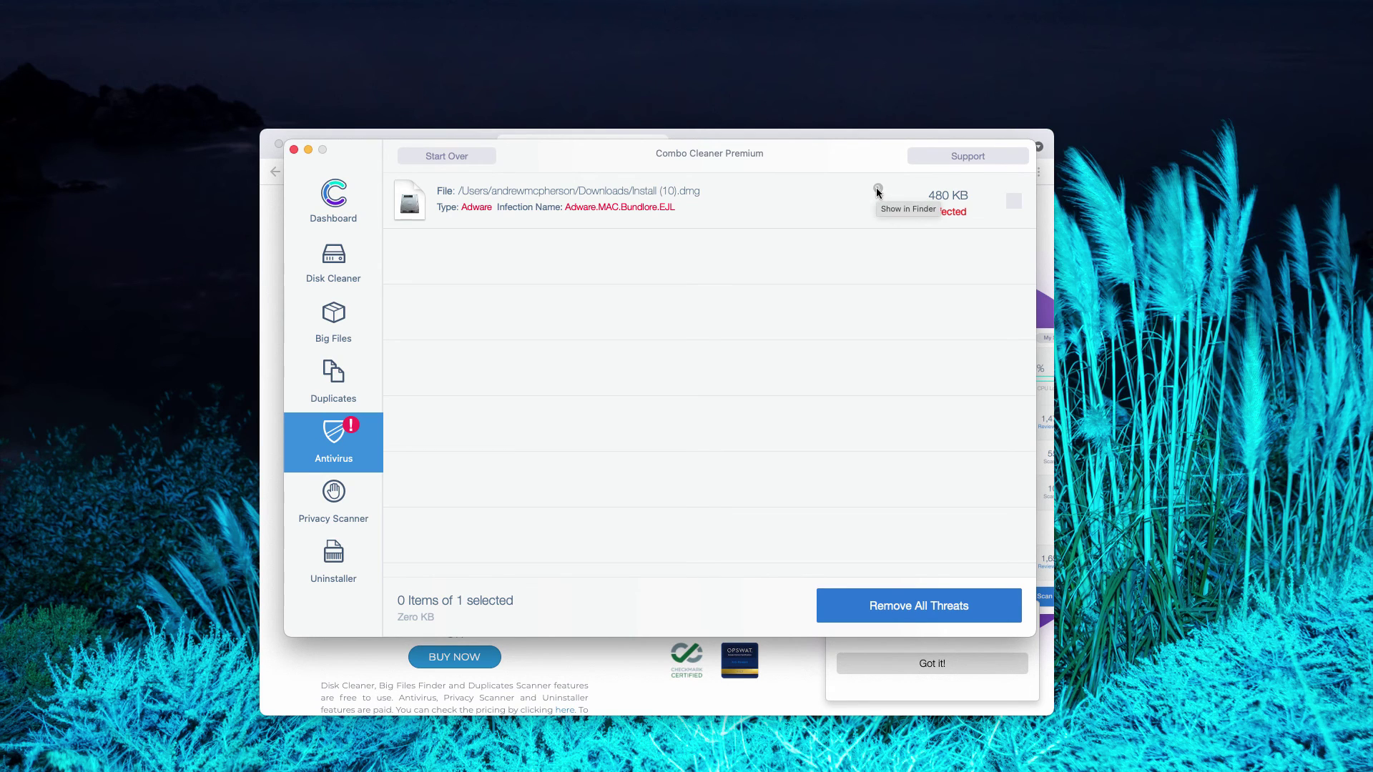
Reveal Install (10).dmg in Finder's Downloads folder and send it to the Trash
left_click(878, 191)
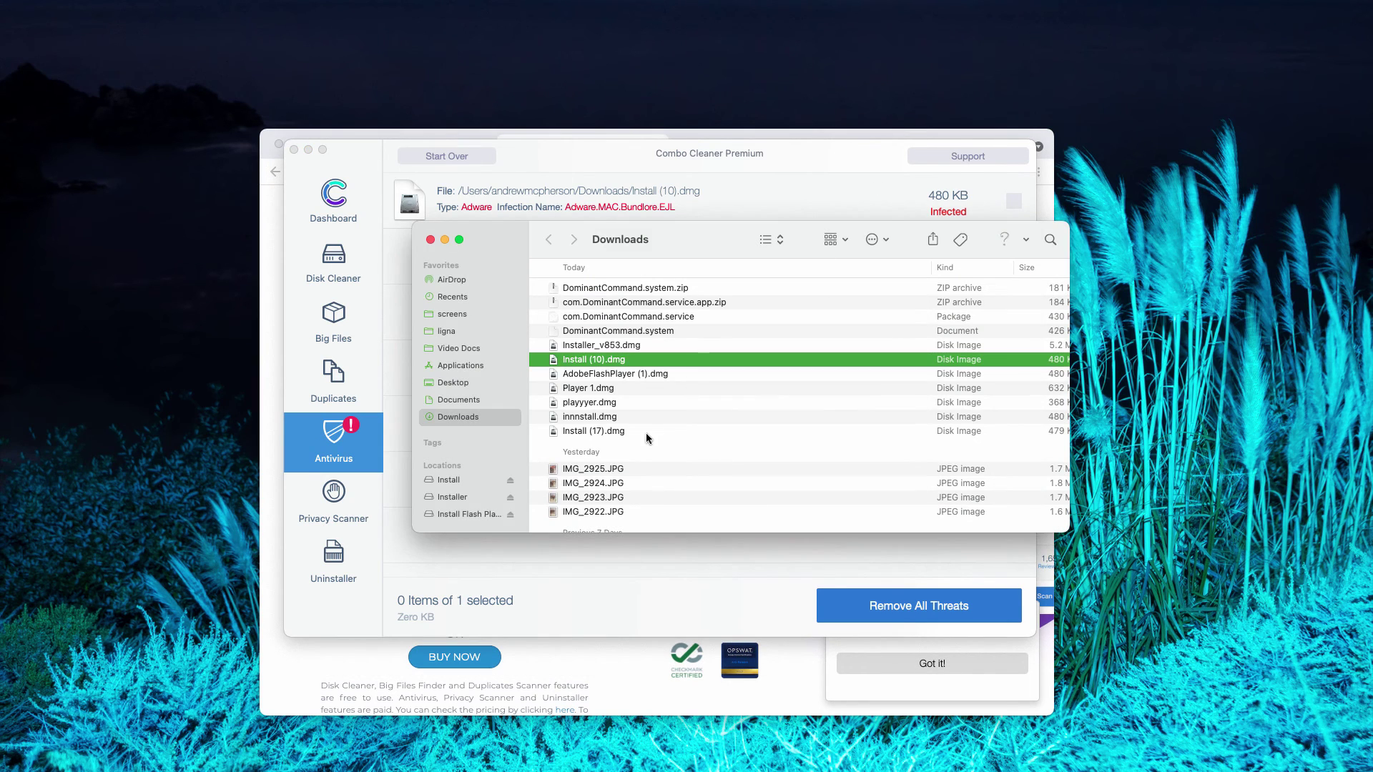
scroll(628, 367, "right", 1)
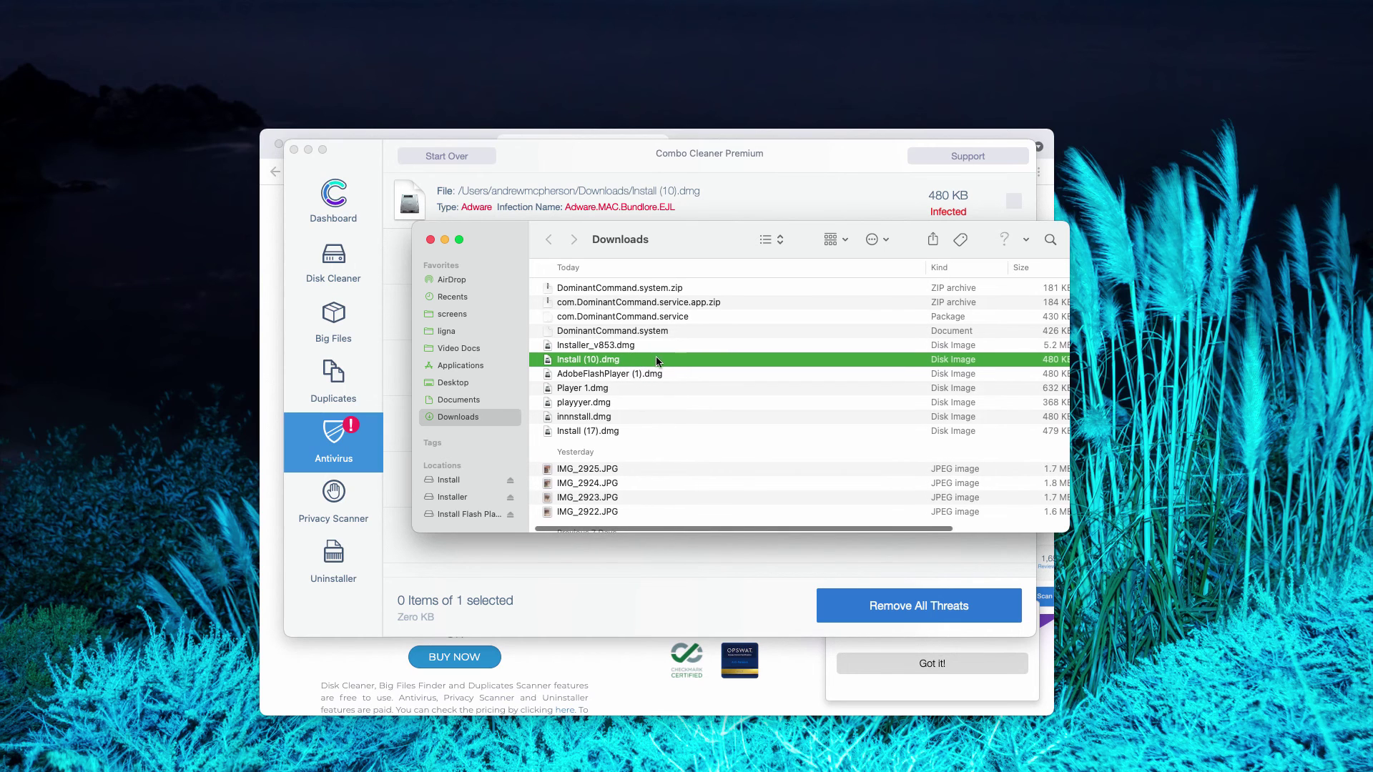
right_click(713, 361)
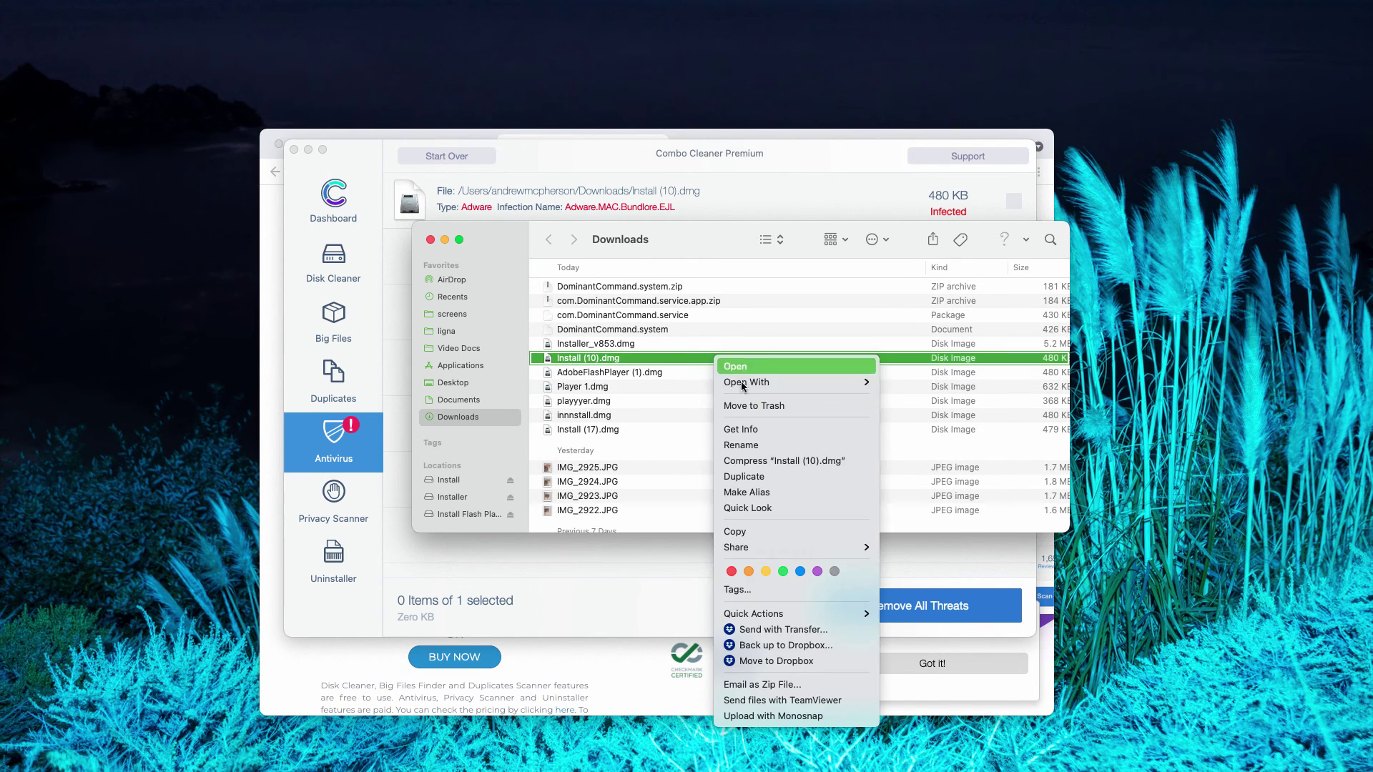
left_click(465, 319)
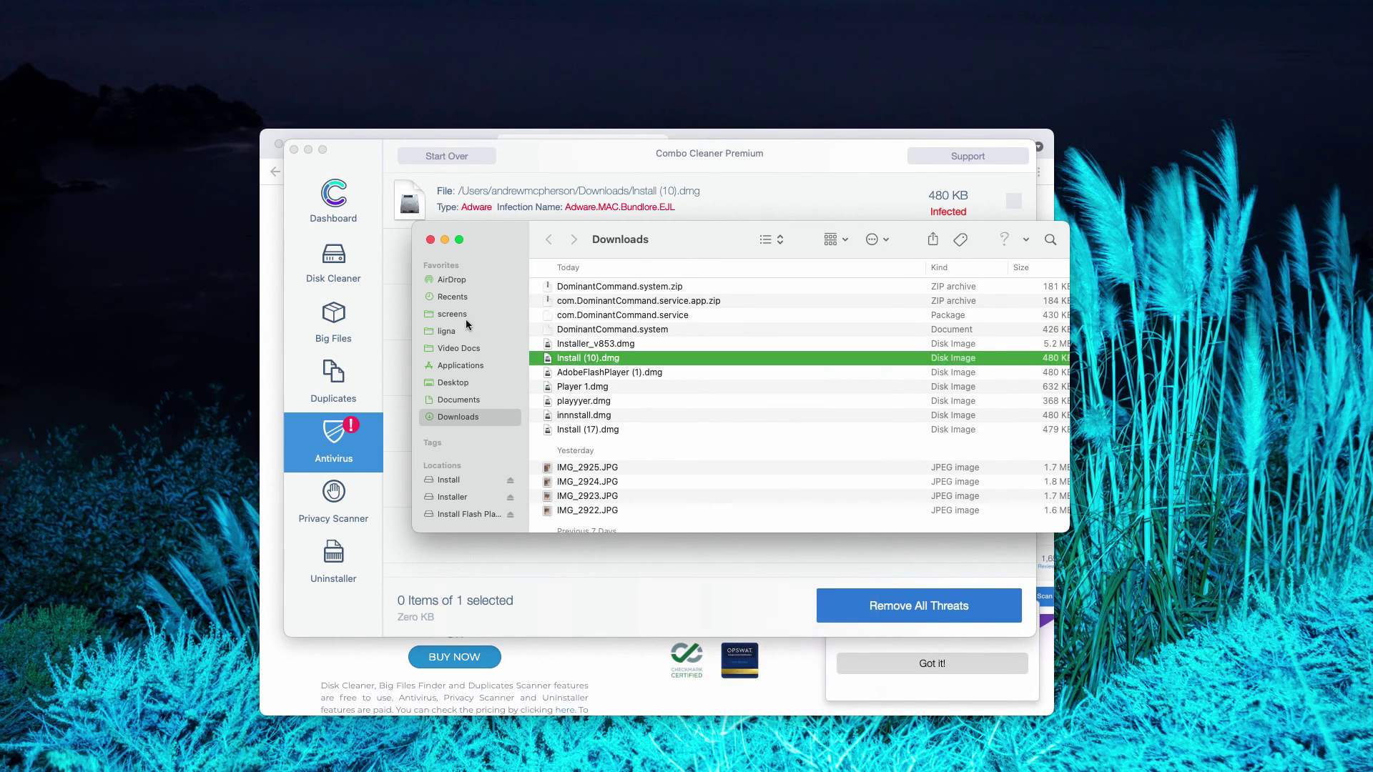
Close the Finder window and nudge Combo Cleaner's Antivirus results window into place
left_click(430, 238)
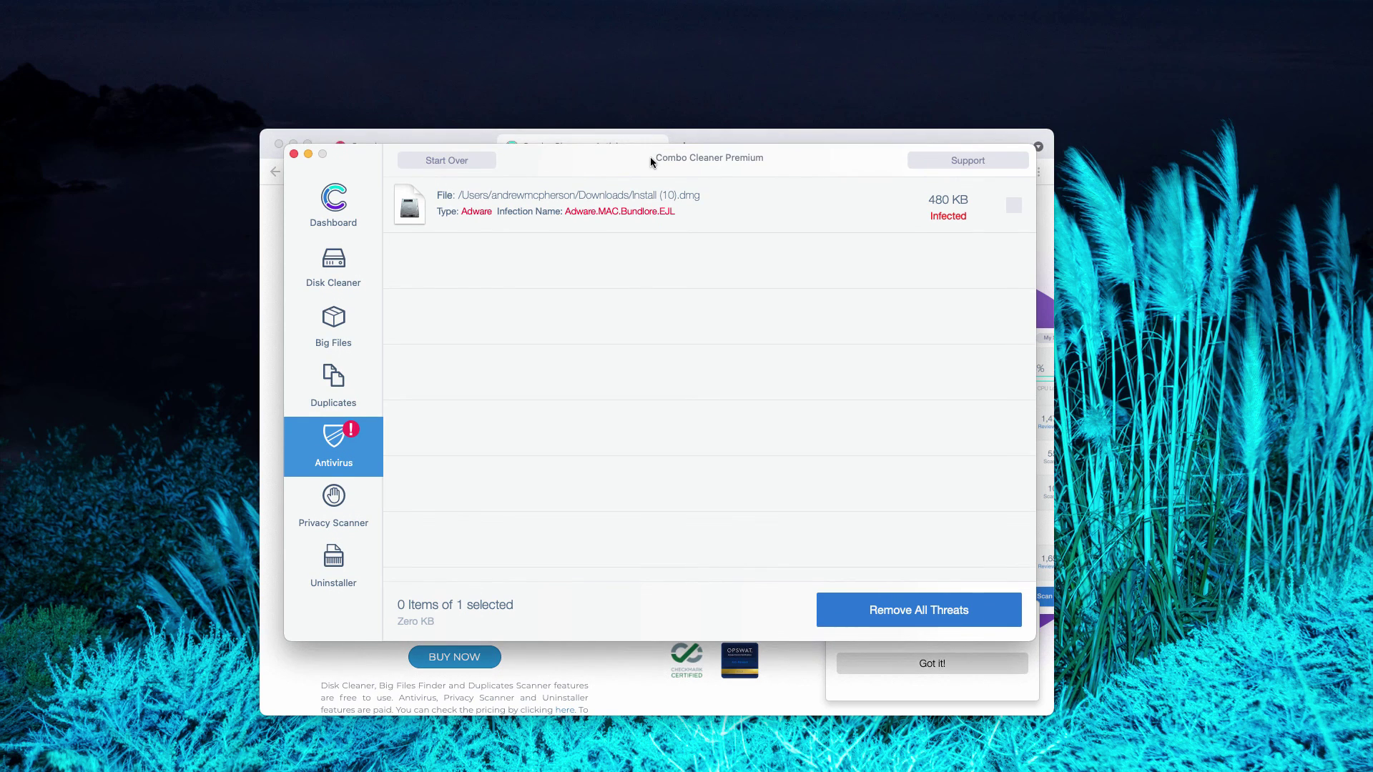
left_click_drag(650, 153, 646, 146)
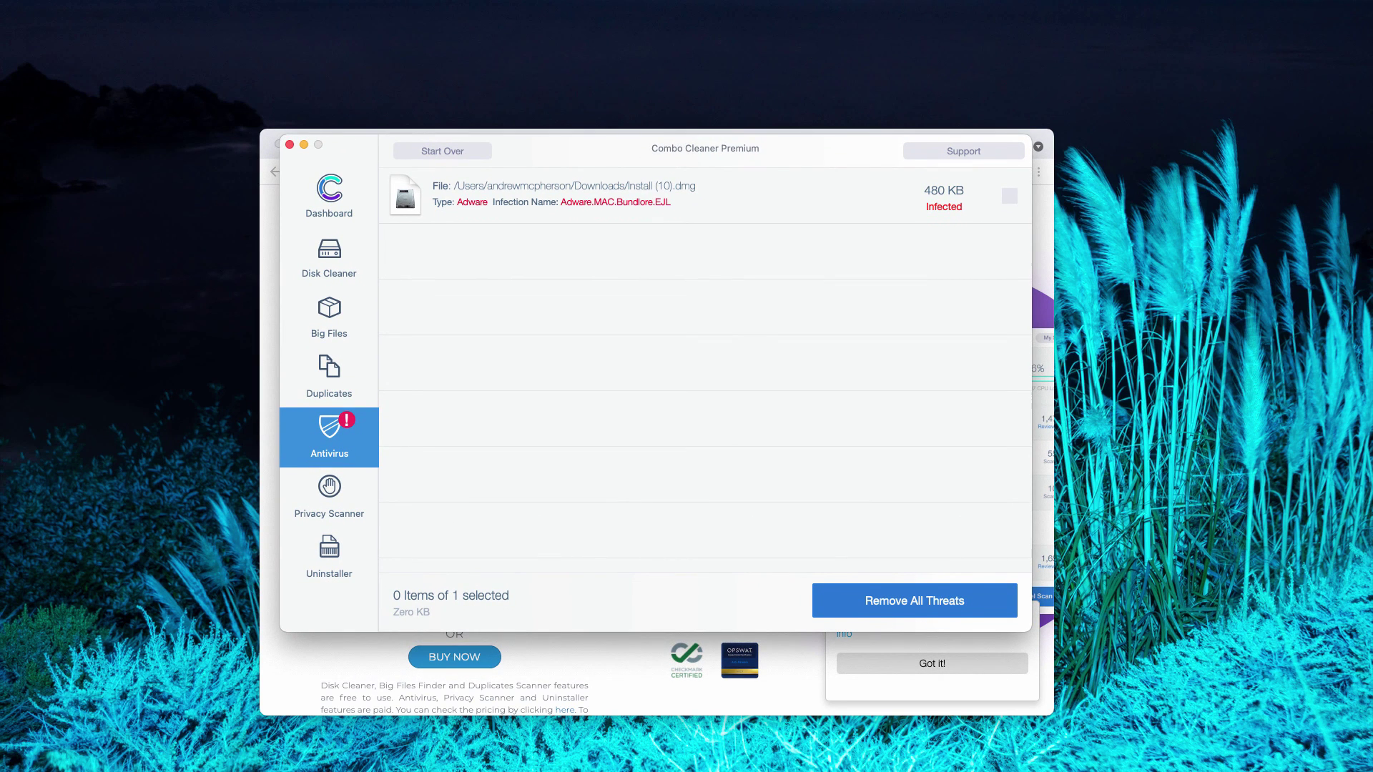